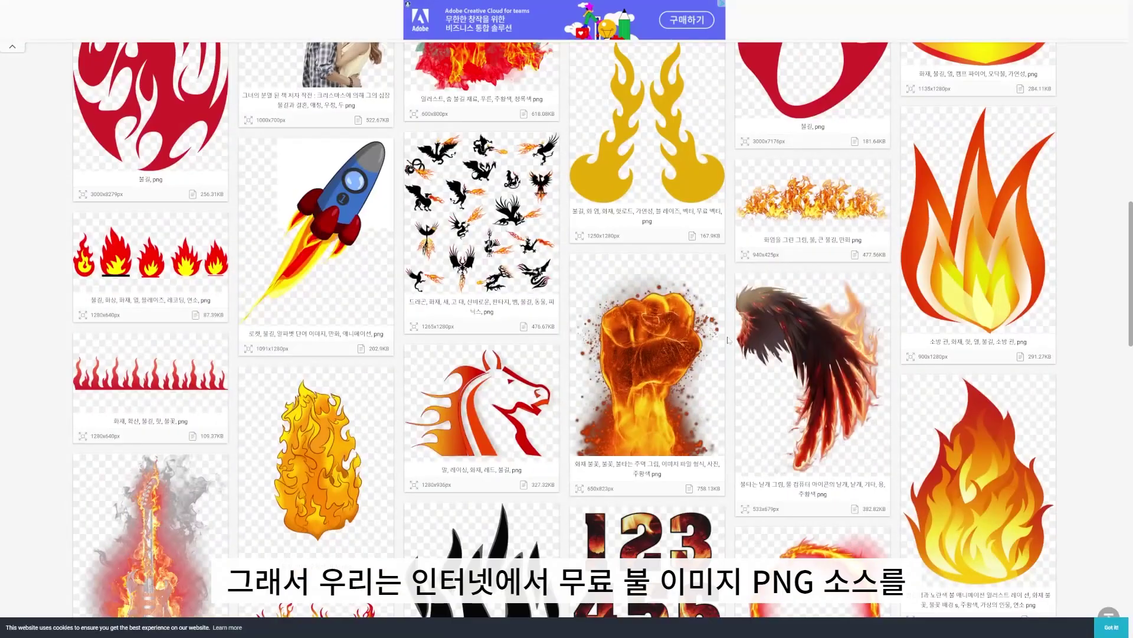
# Step: Enlarge and rotate the fire image, moving it up-left toward the raised hand
pyautogui.scroll(-8, 973, 358)
pyautogui.scroll(-8, 974, 358)
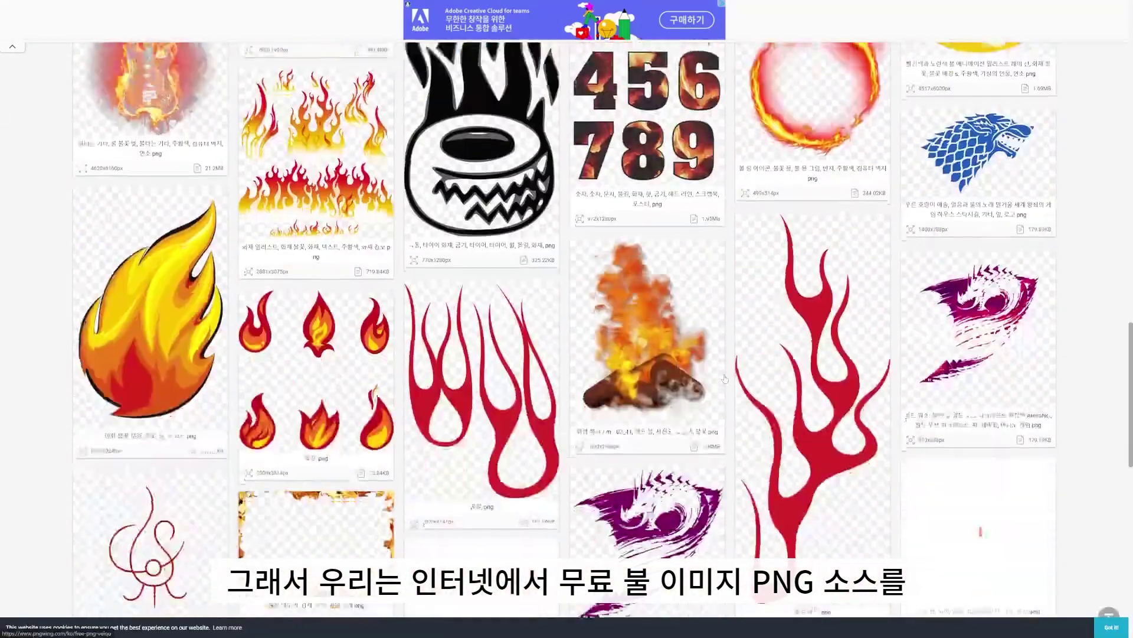
pyautogui.scroll(-8, 973, 358)
pyautogui.scroll(20, 973, 358)
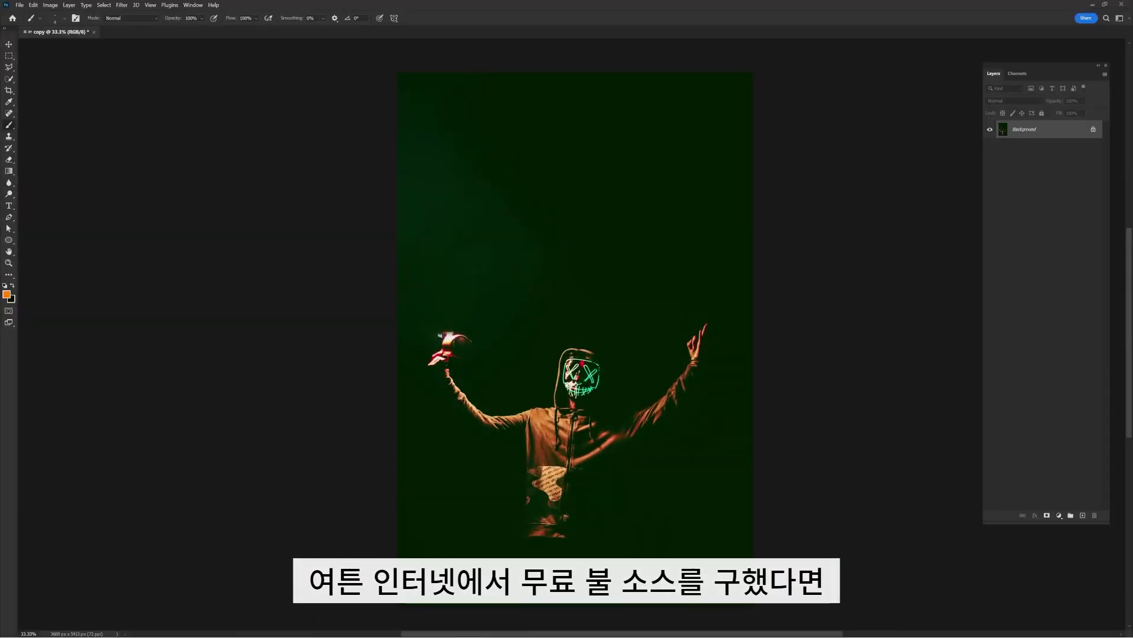
pyautogui.moveTo(623, 388)
pyautogui.mouseDown()
pyautogui.moveTo(703, 470)
pyautogui.moveTo(777, 456)
pyautogui.mouseUp()
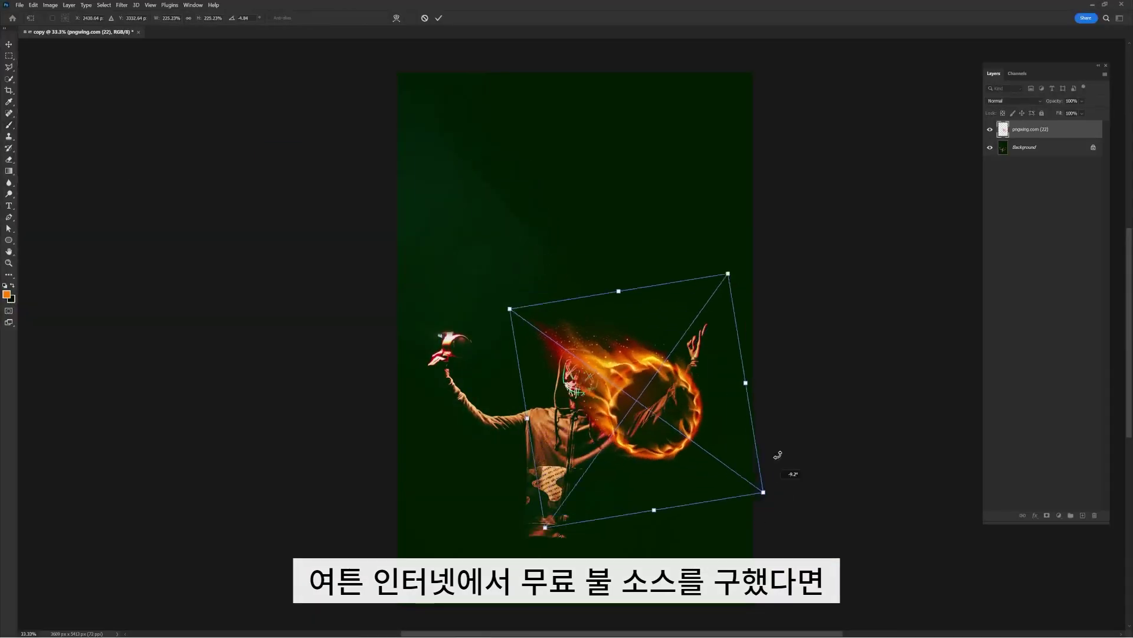
pyautogui.moveTo(614, 331)
pyautogui.mouseDown()
pyautogui.moveTo(562, 248)
pyautogui.moveTo(662, 194)
pyautogui.mouseUp()
# Step: Try warping the fire into a curved shape, then undo the warp
pyautogui.rightClick(562, 248)
pyautogui.click(590, 341)
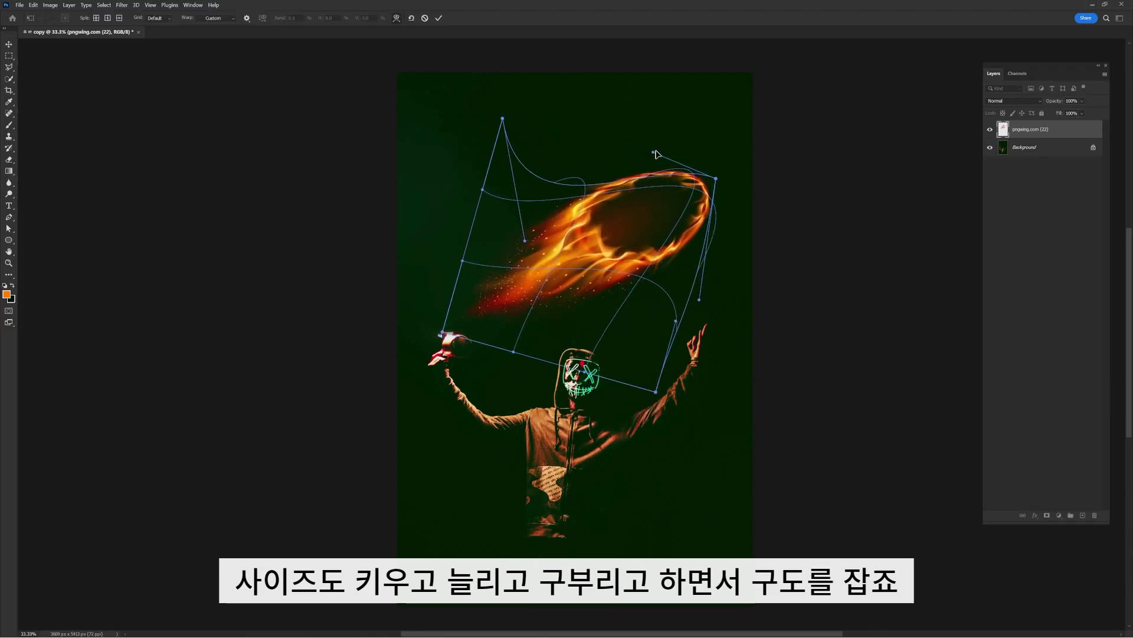
pyautogui.moveTo(574, 153); pyautogui.dragTo(585, 260)
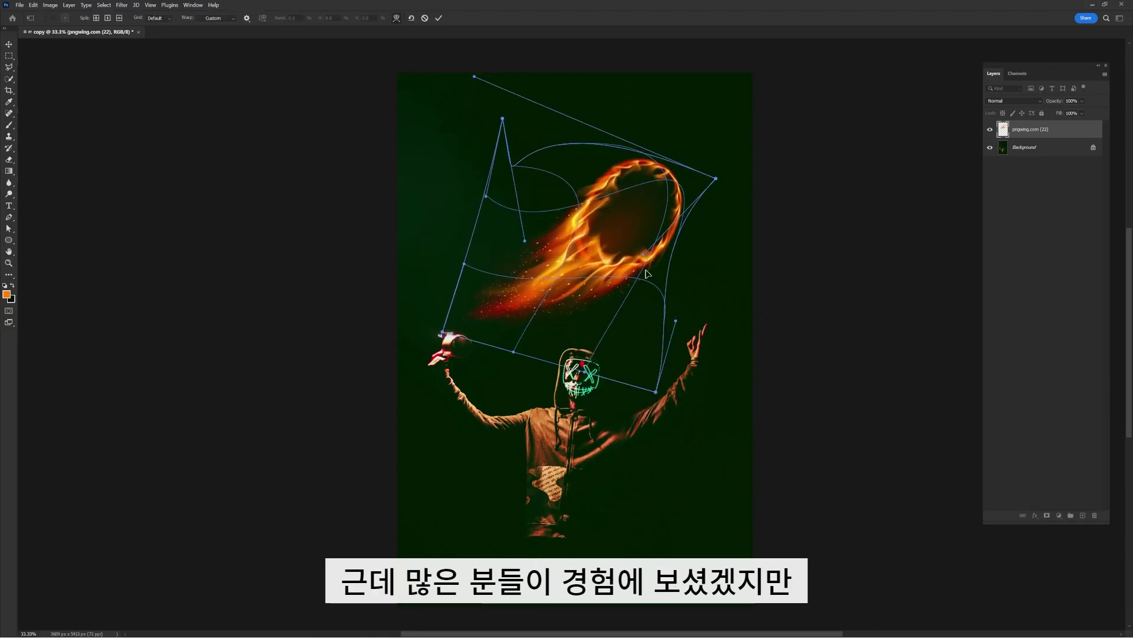
pyautogui.moveTo(657, 391); pyautogui.dragTo(593, 338)
pyautogui.moveTo(612, 266); pyautogui.dragTo(687, 340)
pyautogui.hotkey('ctrl', 'z')
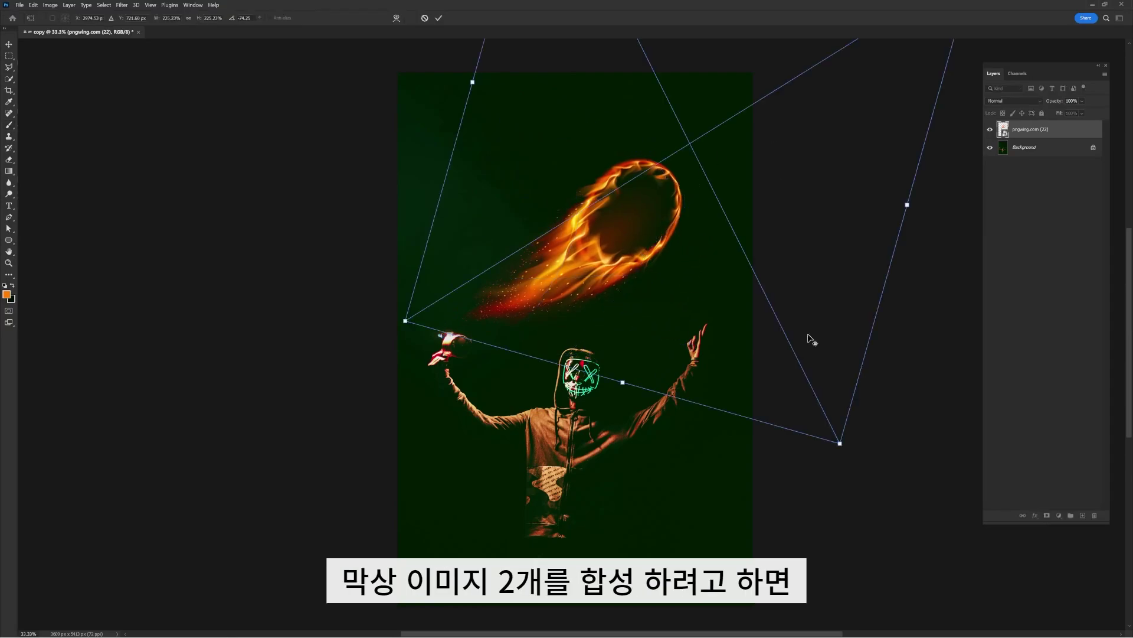
# Step: Scale the fire to about 278%, nudge its tail onto the hand and commit
pyautogui.moveTo(839, 447); pyautogui.dragTo(872, 528)
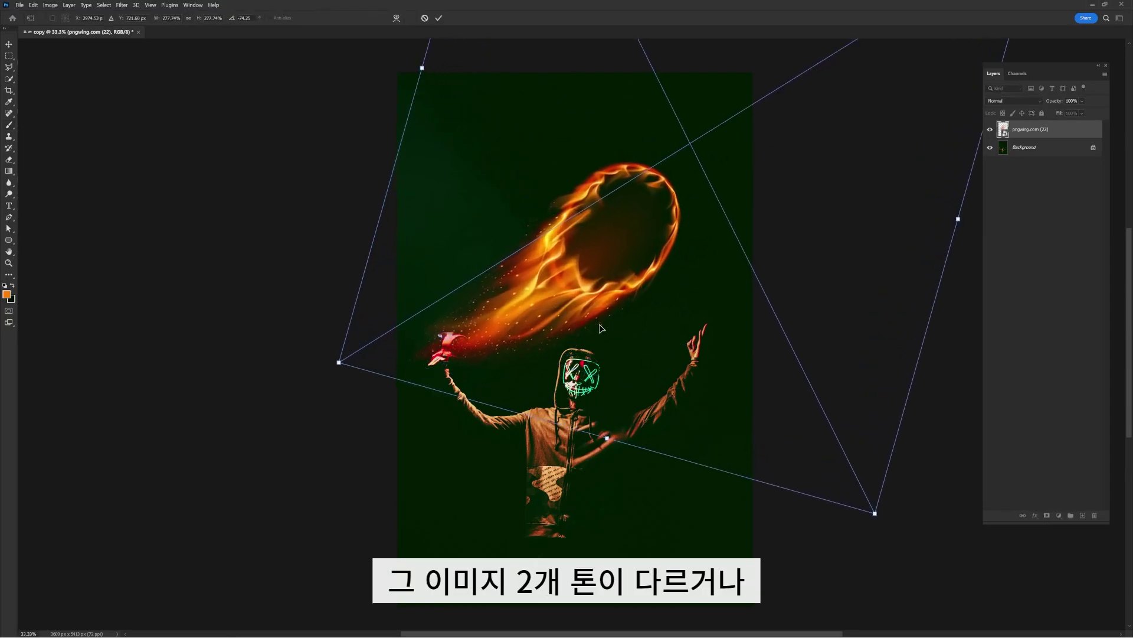
pyautogui.moveTo(598, 336); pyautogui.dragTo(604, 306)
pyautogui.press('Return')
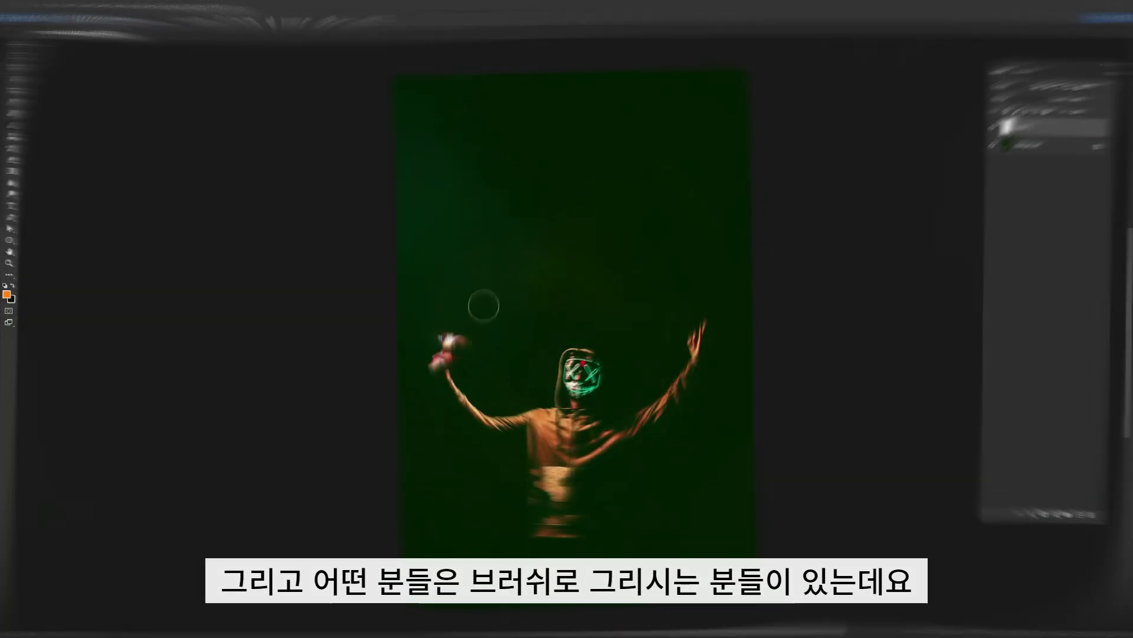
# Step: Brush two orange strokes above the hand and Gaussian Blur them at radius 173.3
pyautogui.moveTo(466, 301); pyautogui.dragTo(664, 124)
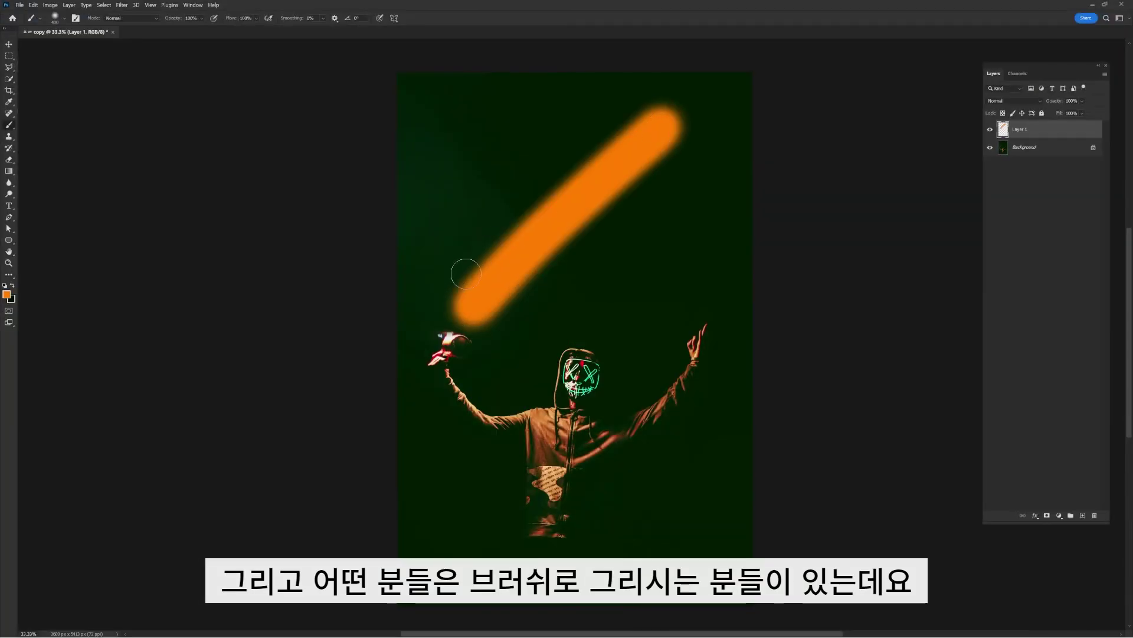
pyautogui.moveTo(523, 139)
pyautogui.mouseDown()
pyautogui.moveTo(454, 295)
pyautogui.moveTo(717, 228)
pyautogui.mouseUp()
pyautogui.click(122, 4)
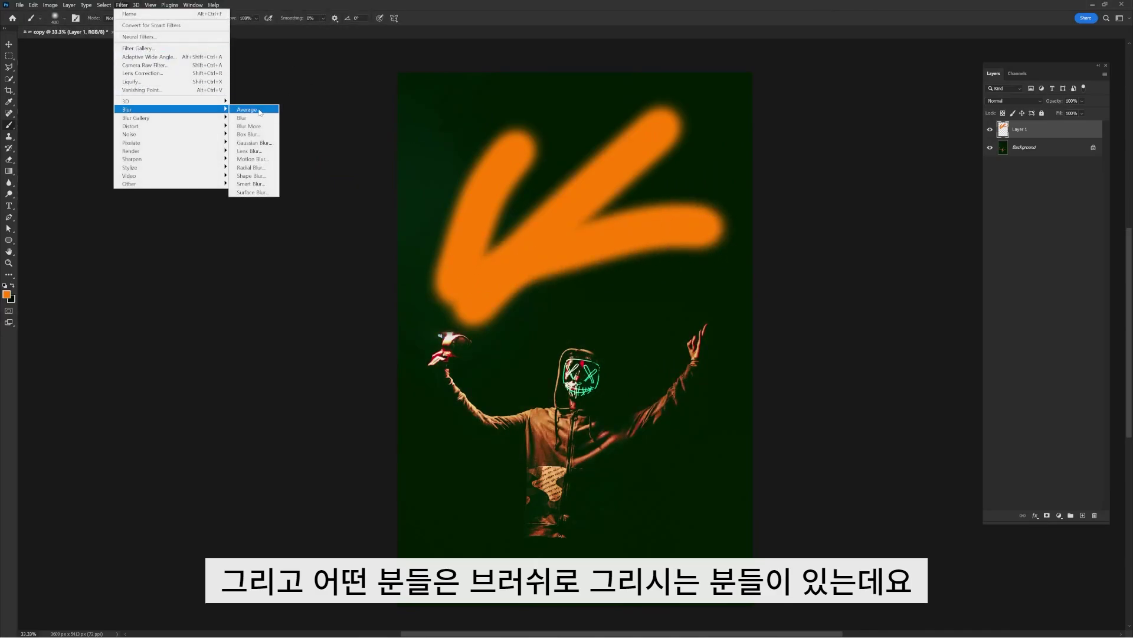
pyautogui.click(253, 142)
pyautogui.moveTo(375, 211); pyautogui.dragTo(378, 213)
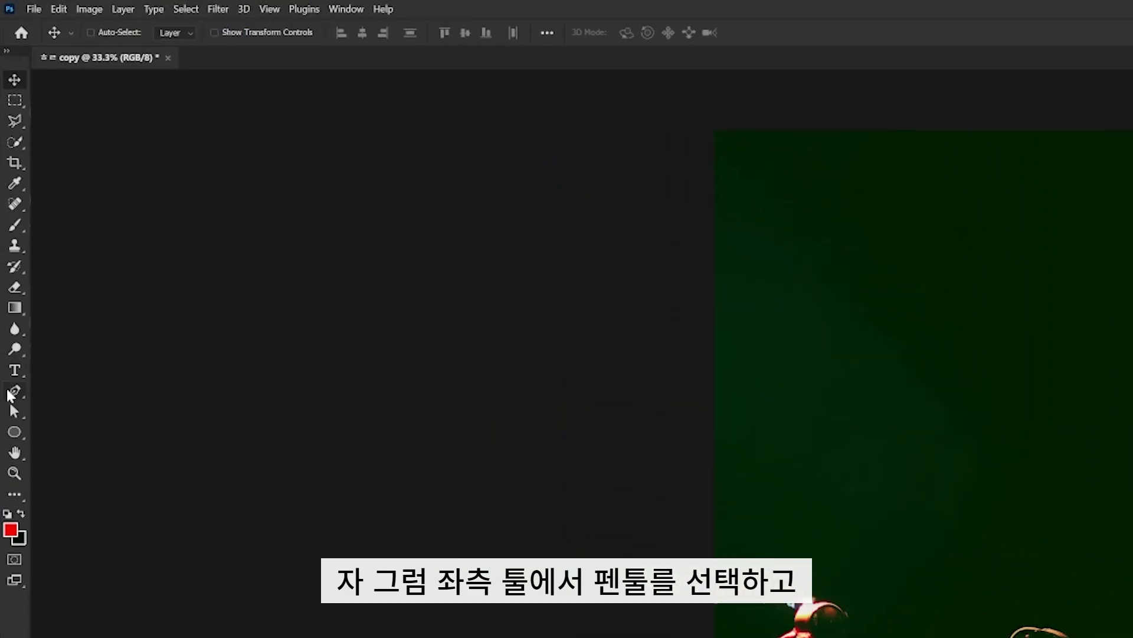
# Step: Draw a closed Pen Tool path in Path mode, looping up and right from the hand
pyautogui.click(8, 392)
pyautogui.click(91, 387)
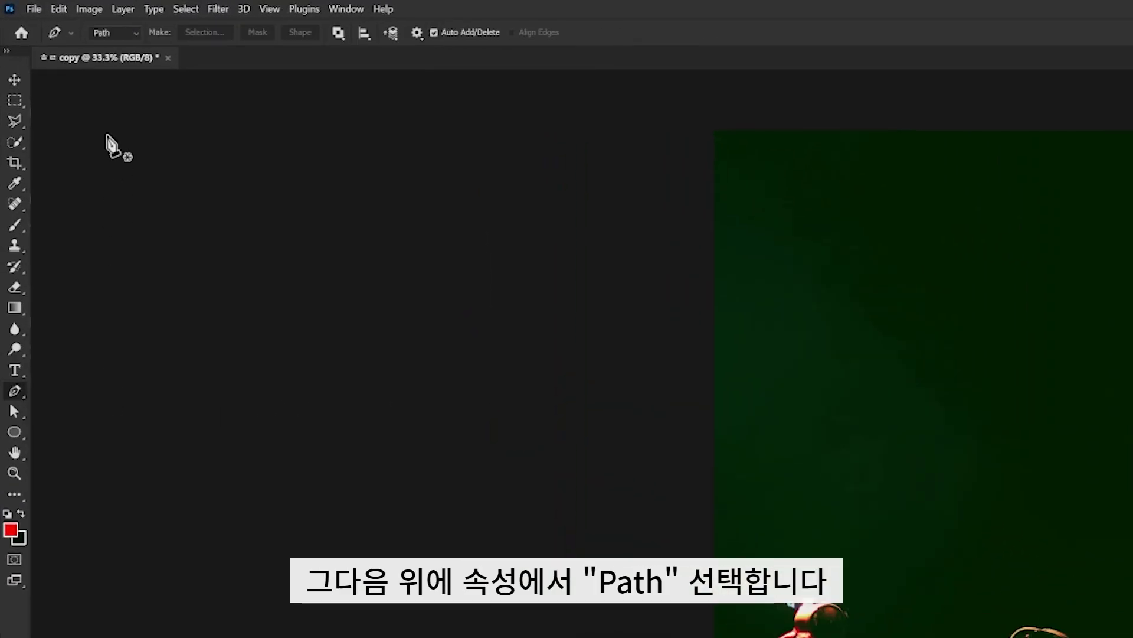
pyautogui.click(131, 37)
pyautogui.click(114, 73)
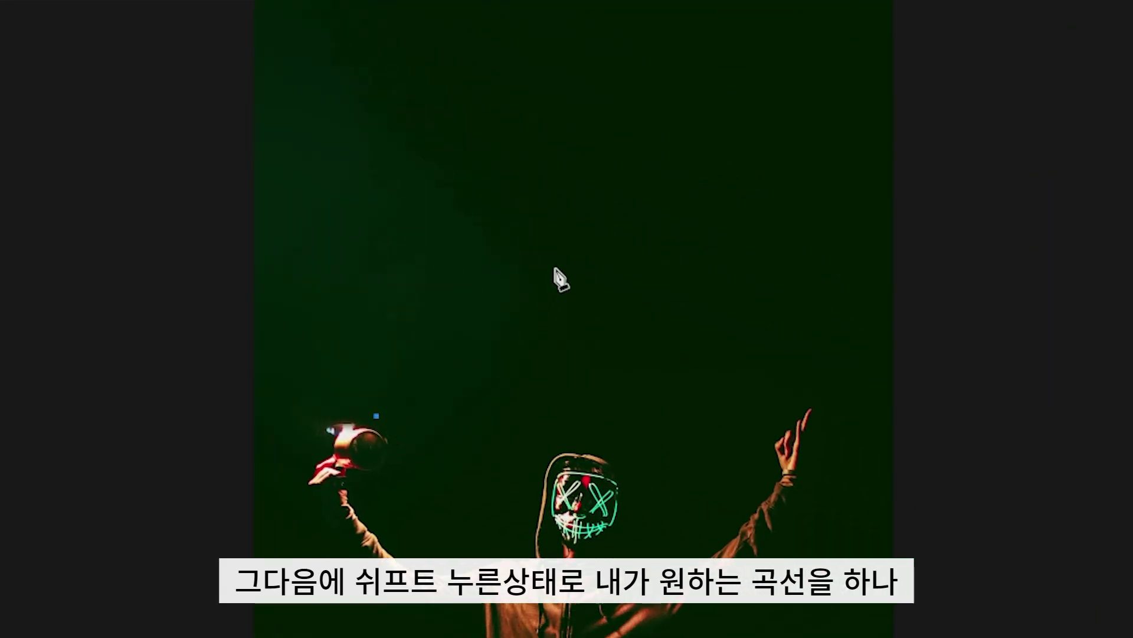
pyautogui.moveTo(554, 283); pyautogui.dragTo(601, 195)
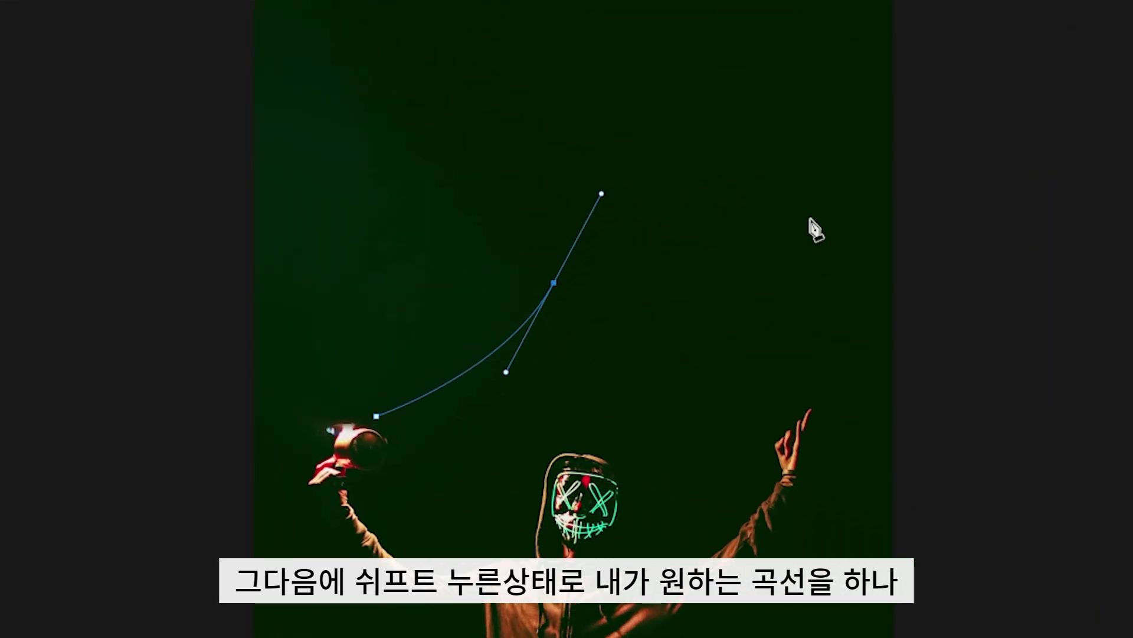
pyautogui.moveTo(802, 197); pyautogui.dragTo(889, 272)
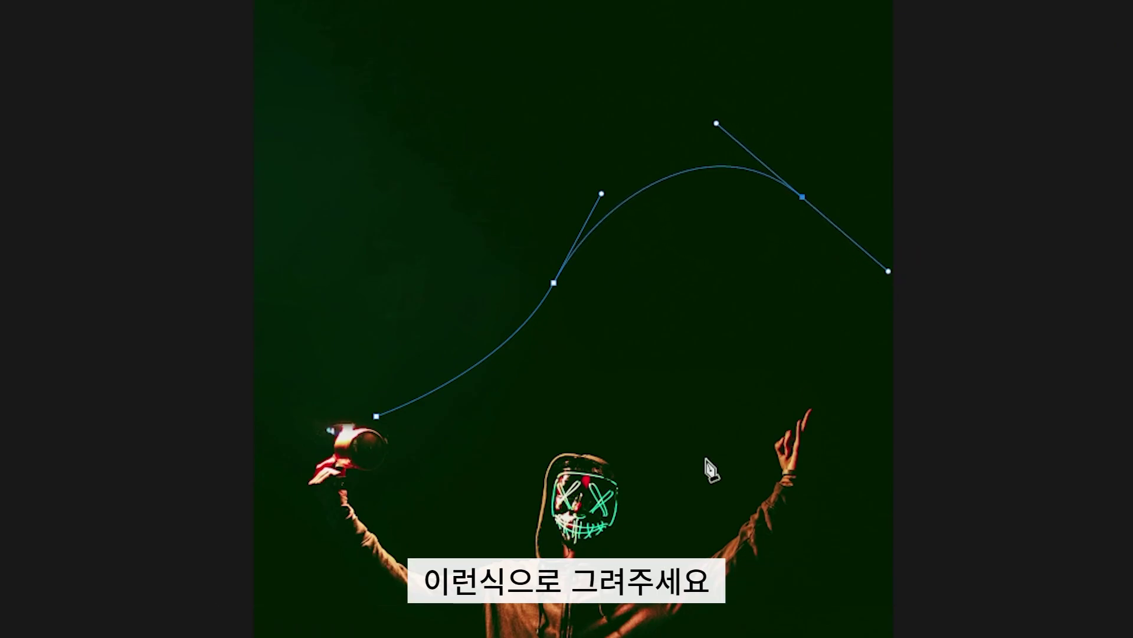
pyautogui.moveTo(376, 416); pyautogui.dragTo(7, 397)
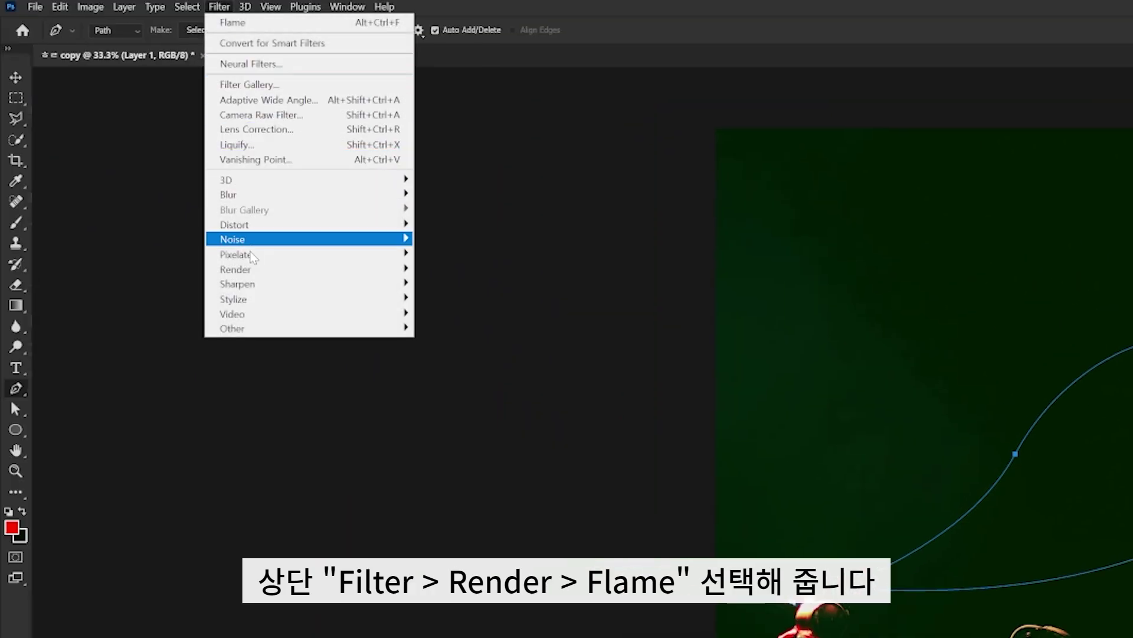
# Step: Render a Flame along the path with Width 753, Angle 110 and Interval 70
pyautogui.moveTo(236, 269)
pyautogui.click(449, 263)
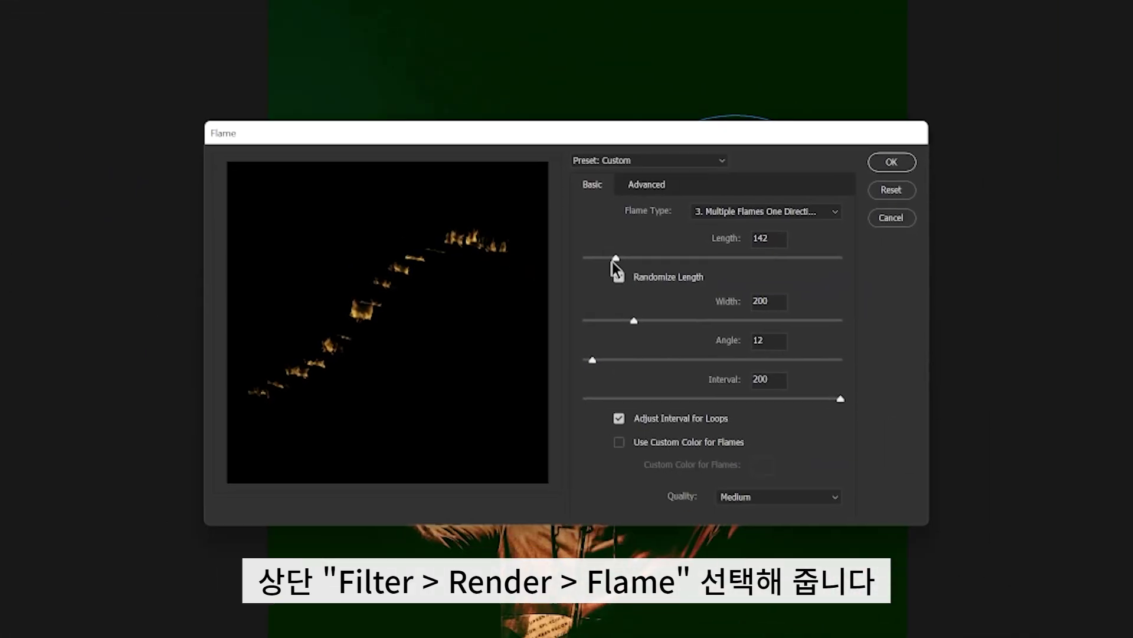
pyautogui.moveTo(616, 257); pyautogui.dragTo(734, 258)
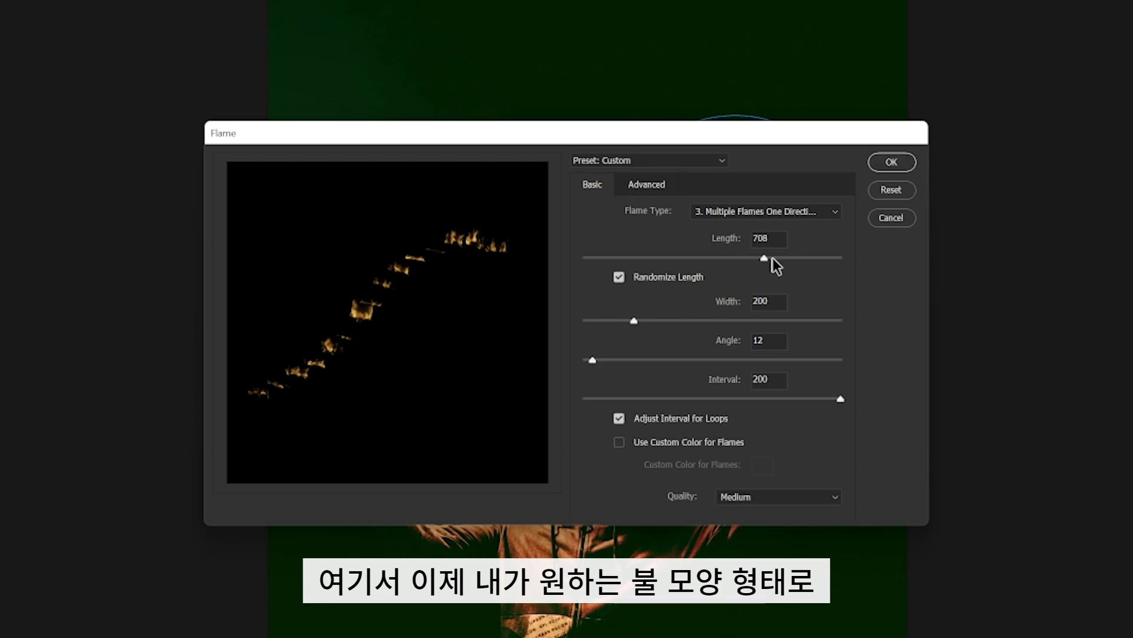
pyautogui.moveTo(806, 257); pyautogui.dragTo(827, 256)
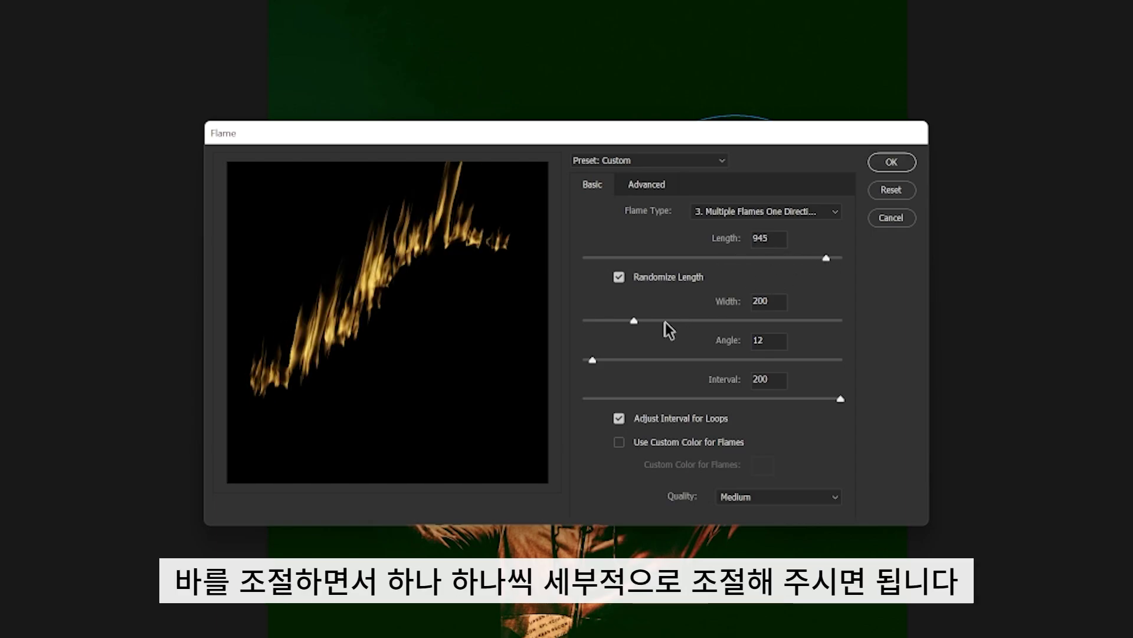
pyautogui.moveTo(633, 321); pyautogui.dragTo(773, 319)
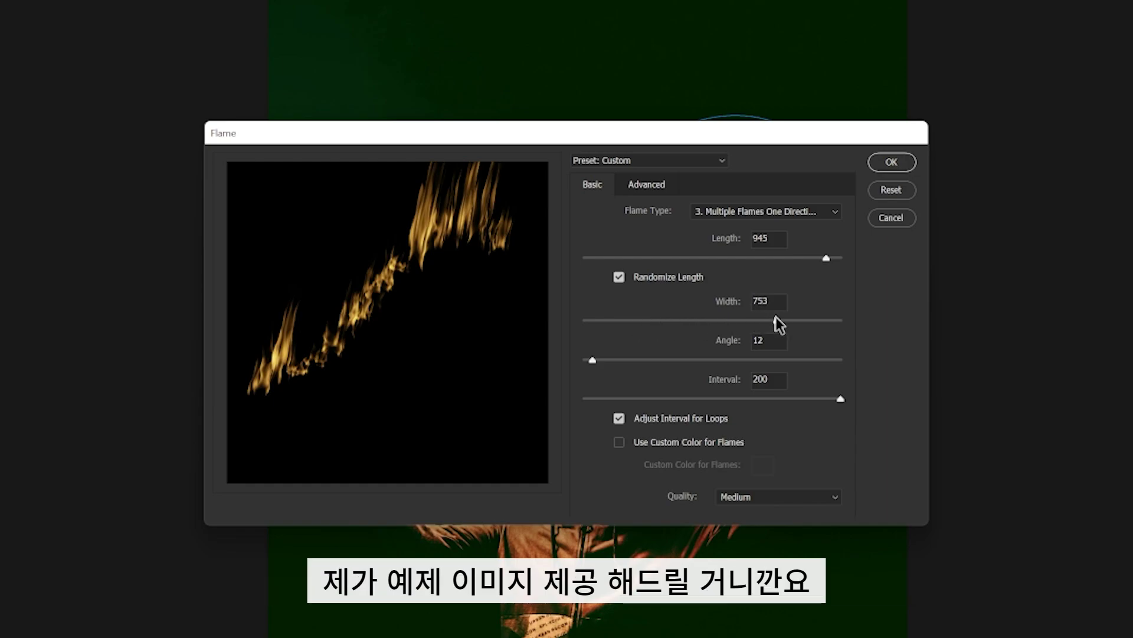
pyautogui.moveTo(592, 359); pyautogui.dragTo(661, 359)
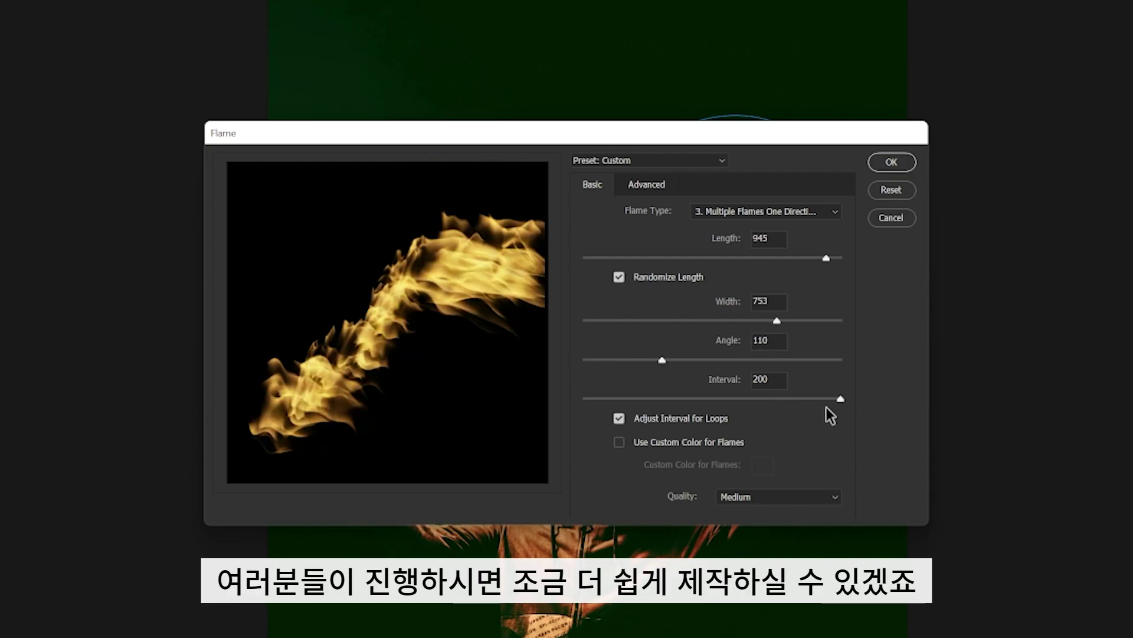
pyautogui.moveTo(843, 401)
pyautogui.mouseDown()
pyautogui.moveTo(598, 393)
pyautogui.moveTo(667, 399)
pyautogui.mouseUp()
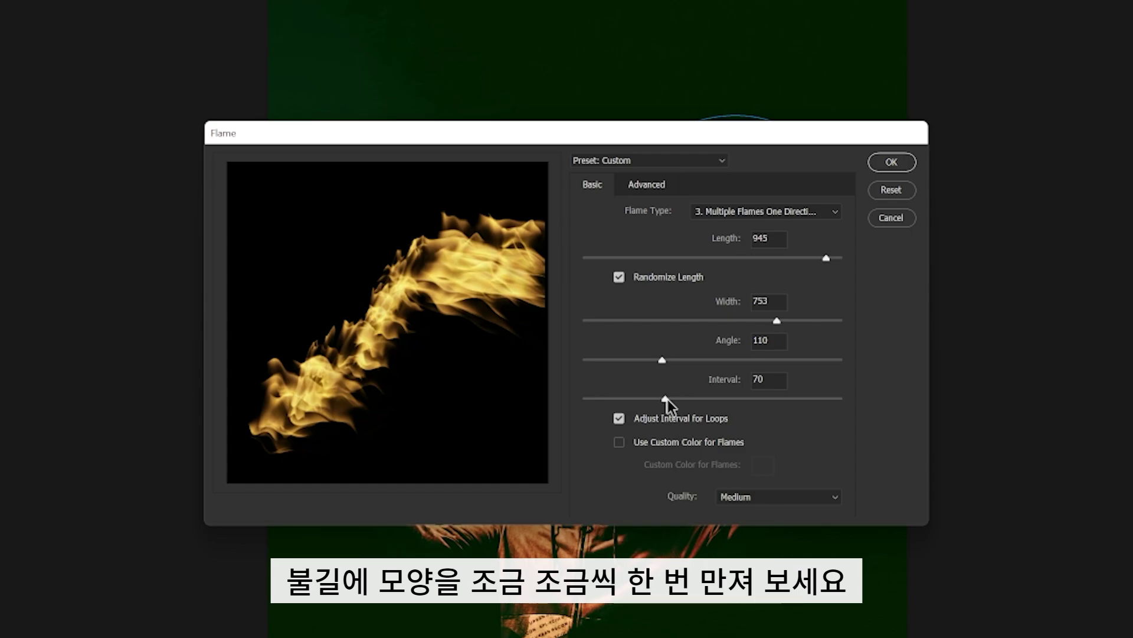
pyautogui.click(890, 163)
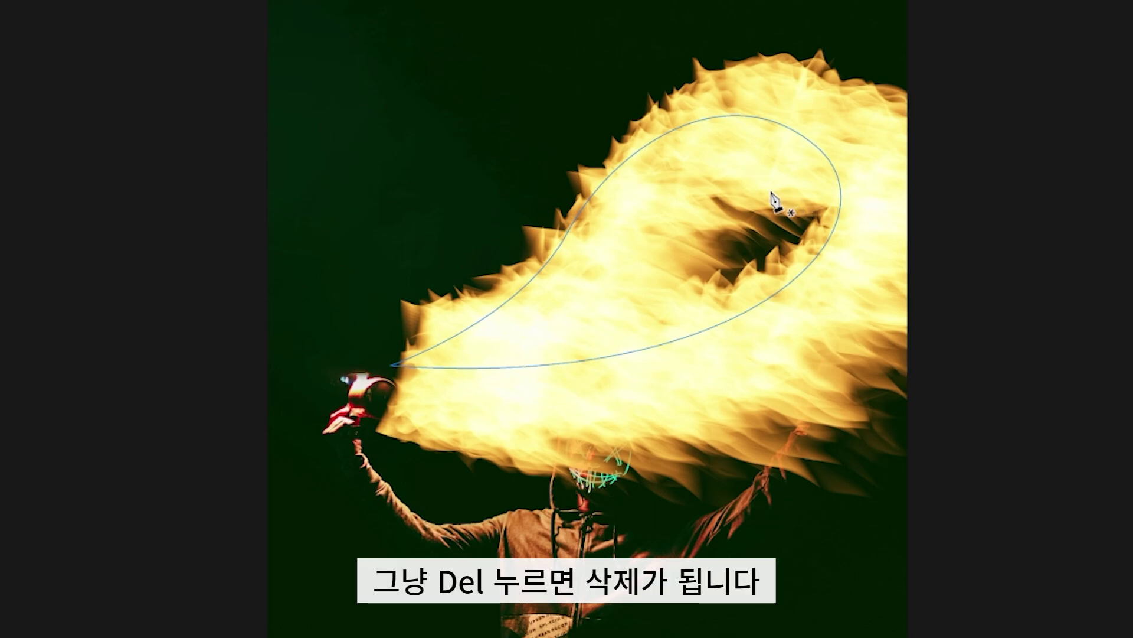
# Step: Delete the work path outline, leaving just the rendered flame
pyautogui.press('Delete')
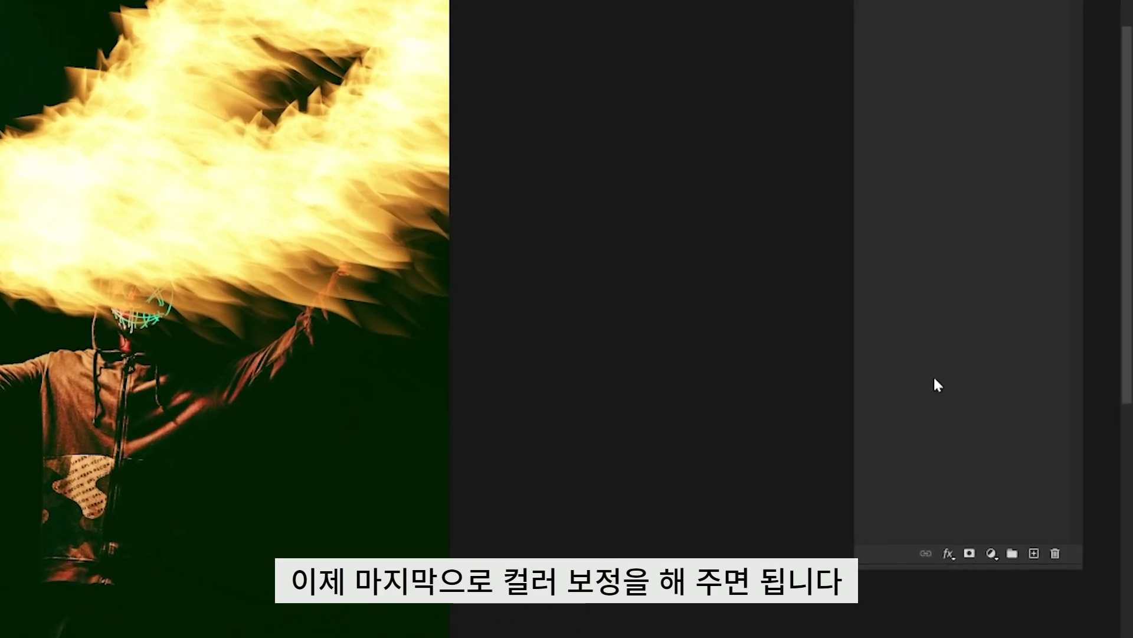
# Step: Clip a Curves adjustment to the flame layer and pull the midpoint down to darken it
pyautogui.click(992, 553)
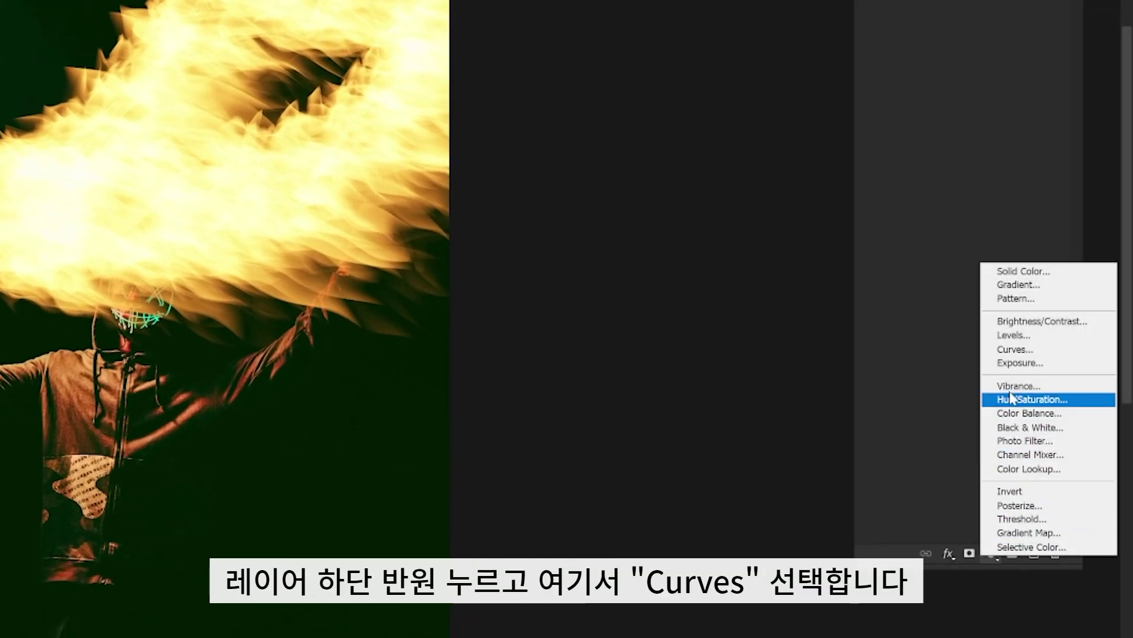
pyautogui.click(1008, 349)
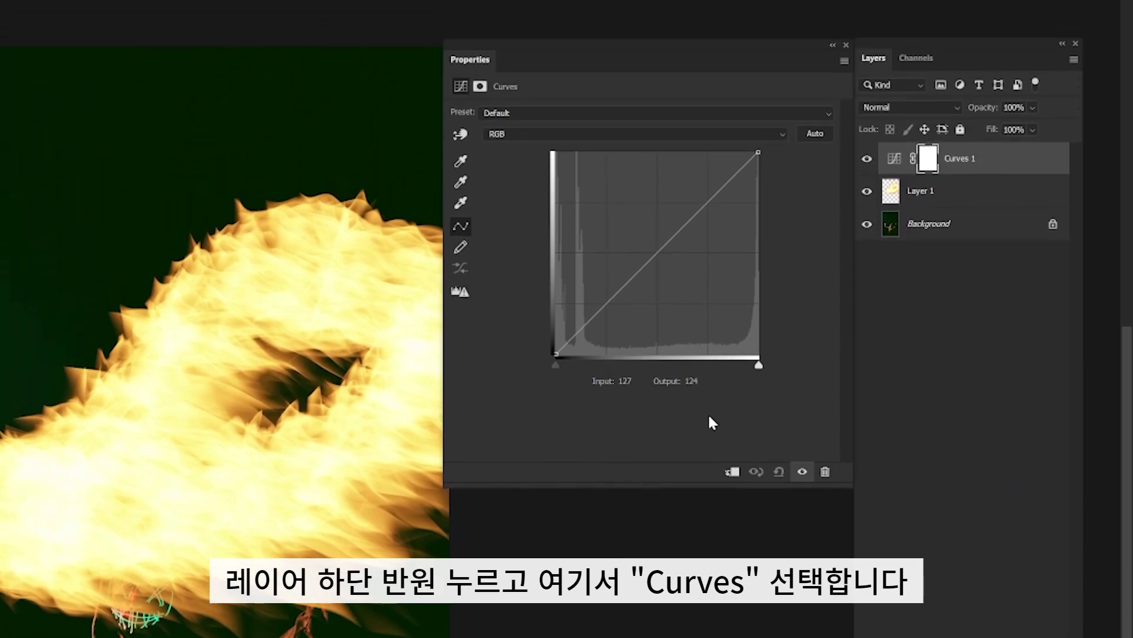
pyautogui.click(733, 472)
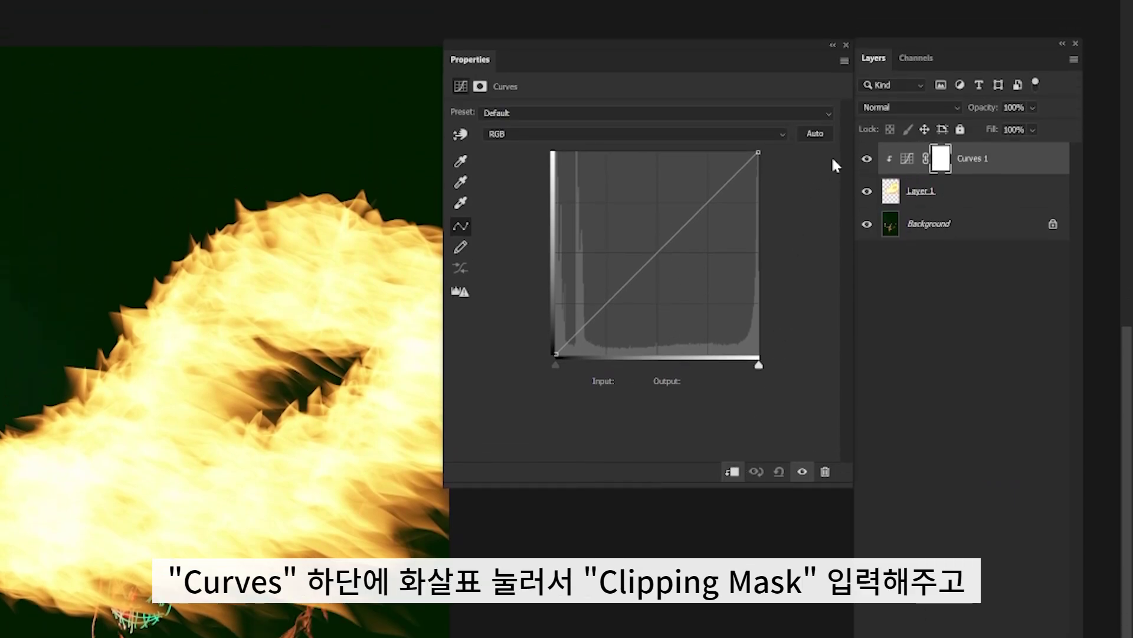
pyautogui.moveTo(658, 252); pyautogui.dragTo(672, 282)
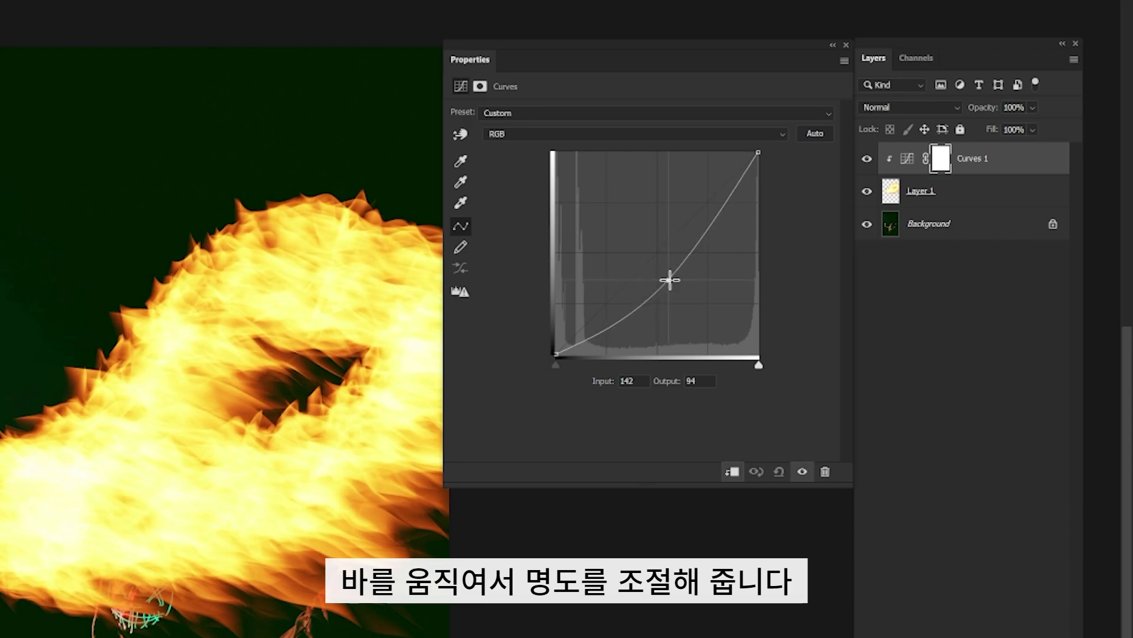
pyautogui.click(846, 45)
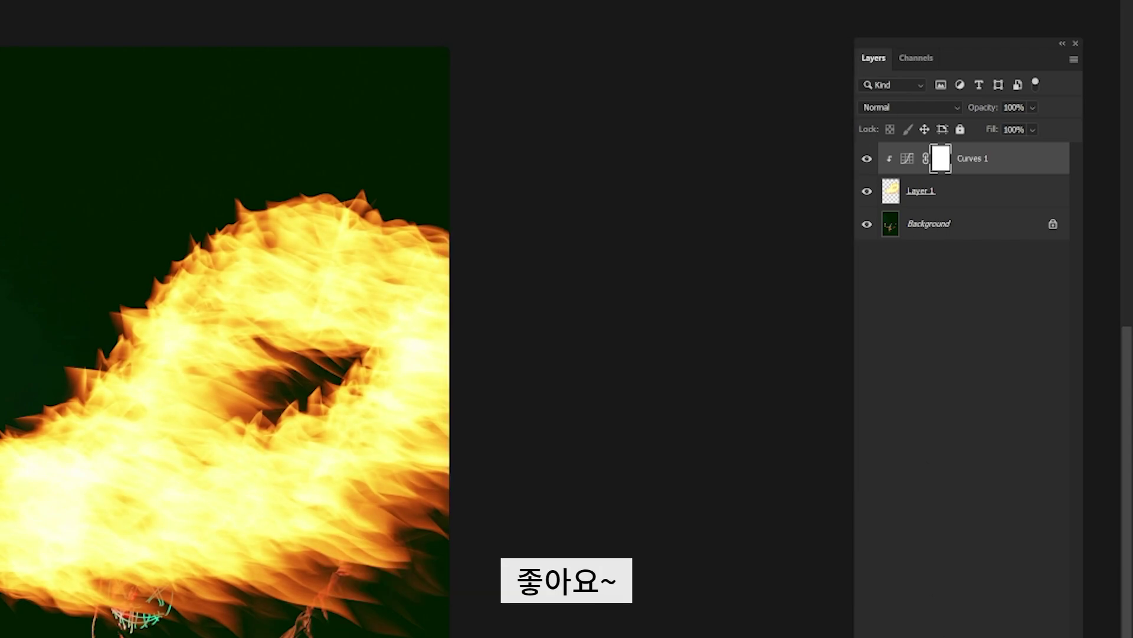
pyautogui.click(991, 526)
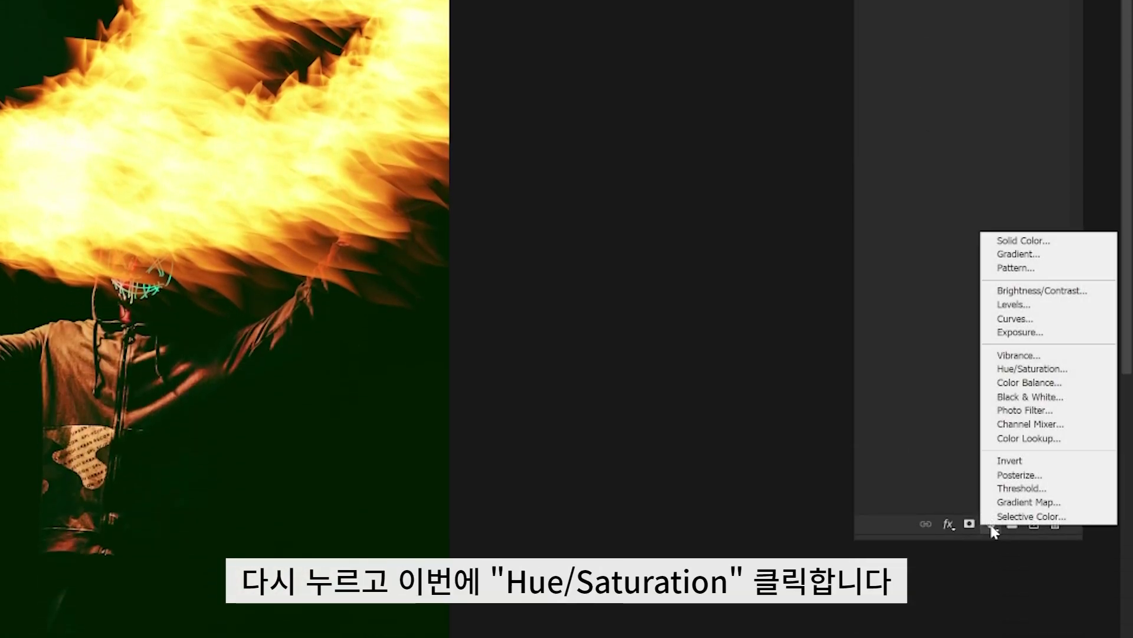
# Step: Clip a Hue/Saturation adjustment to the flame with Hue -6 and Saturation +17
pyautogui.click(1017, 368)
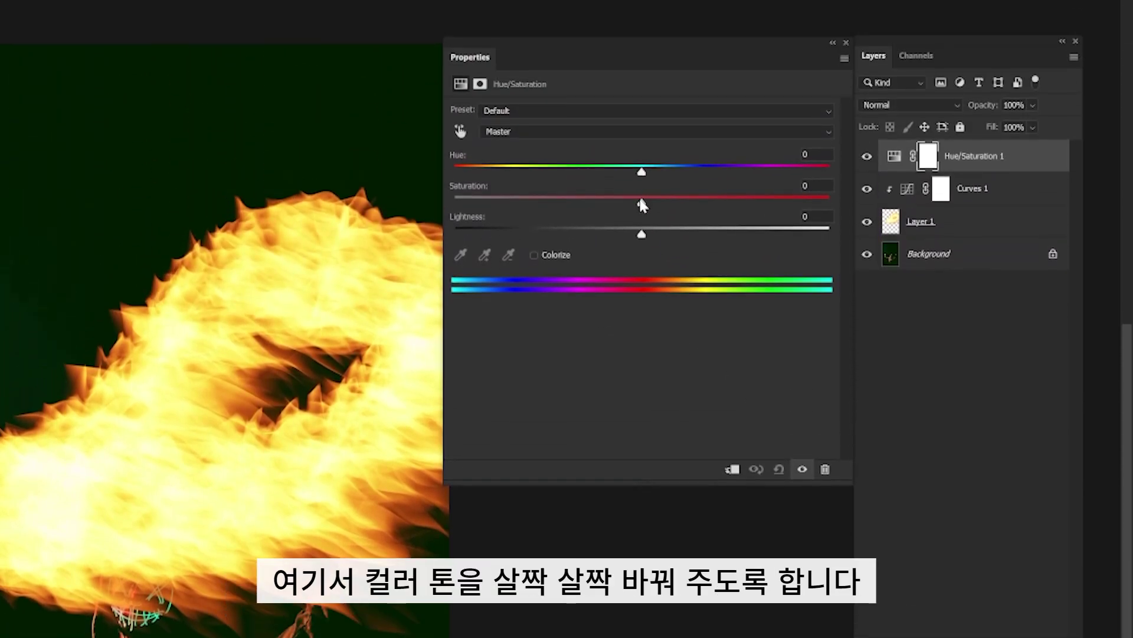
pyautogui.moveTo(641, 174); pyautogui.dragTo(635, 175)
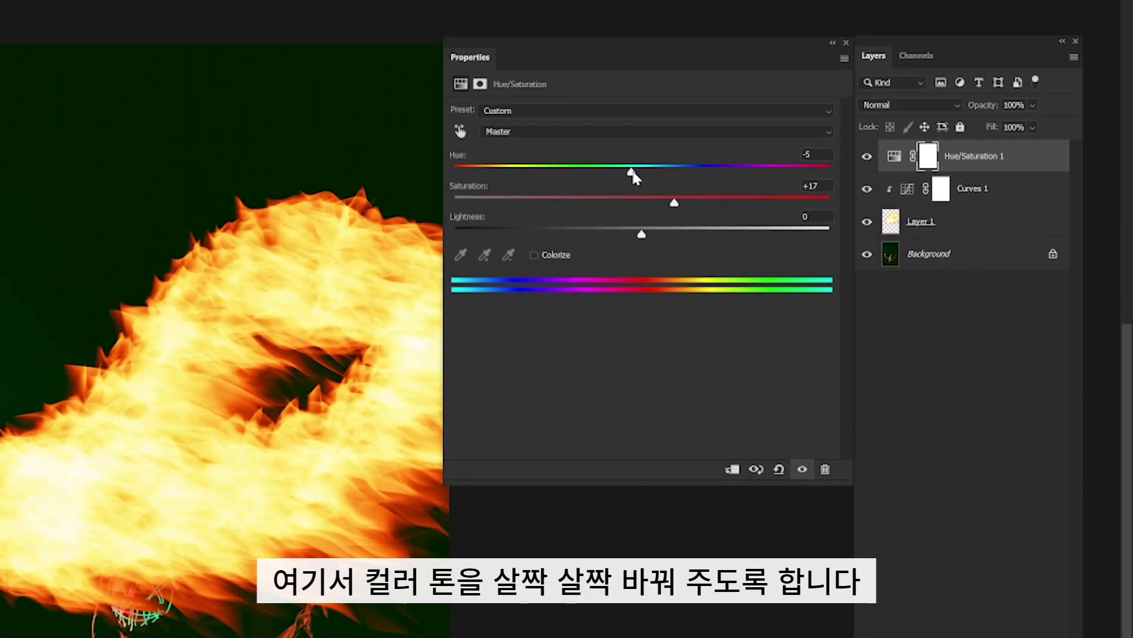
pyautogui.click(732, 470)
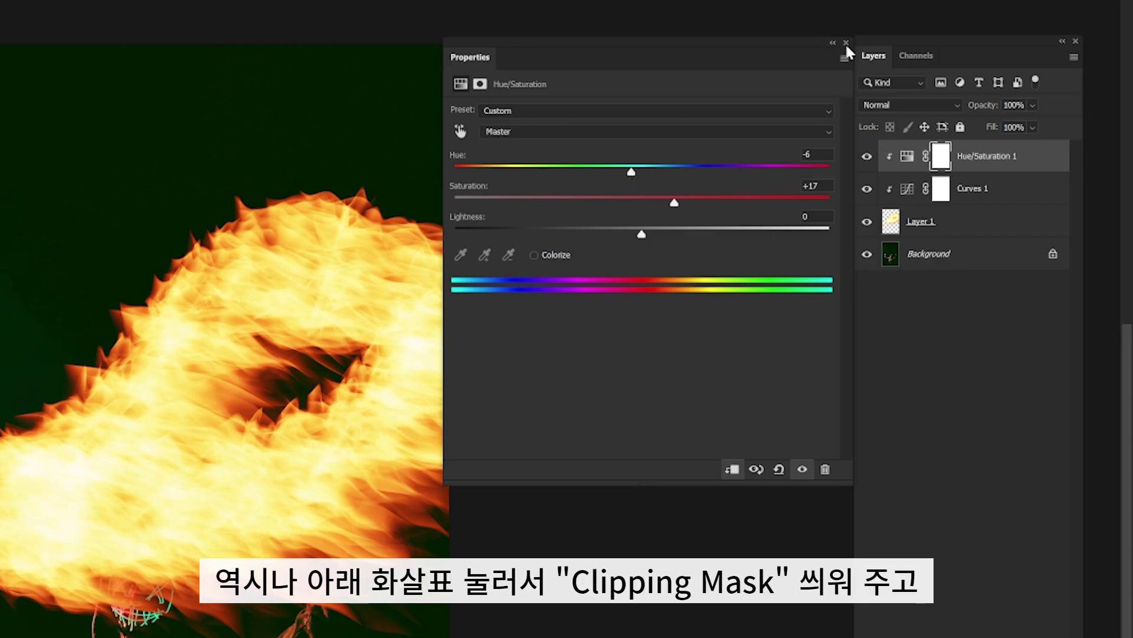
pyautogui.click(846, 43)
# Step: Clip a Color Balance adjustment to the flame with midtones Red +13, Magenta -15, Blue +37
pyautogui.click(990, 506)
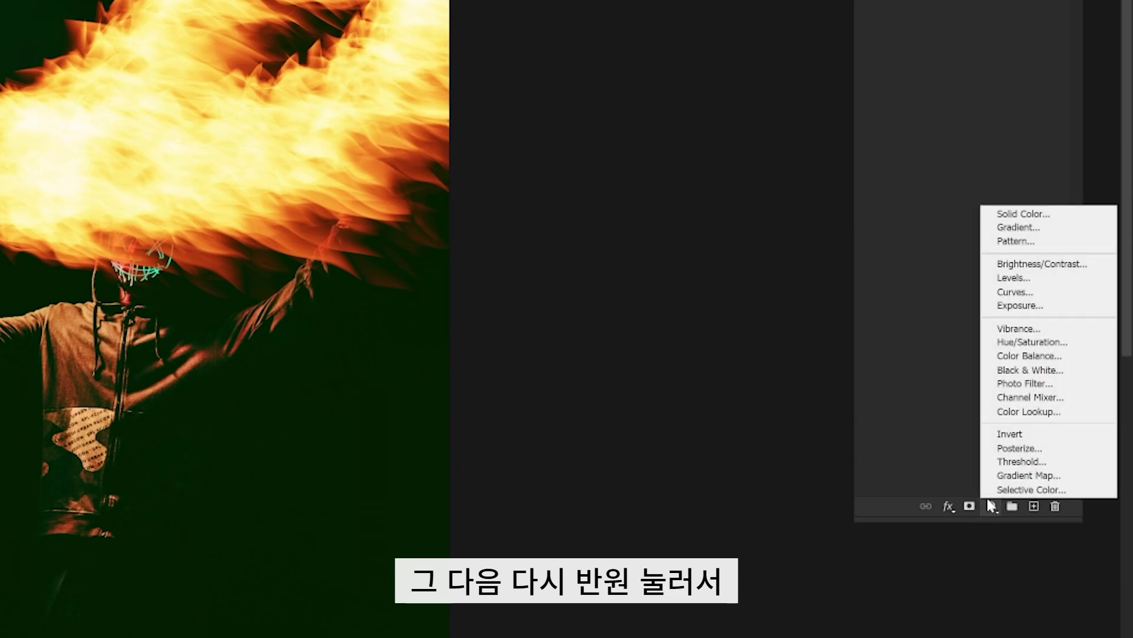
pyautogui.click(1015, 356)
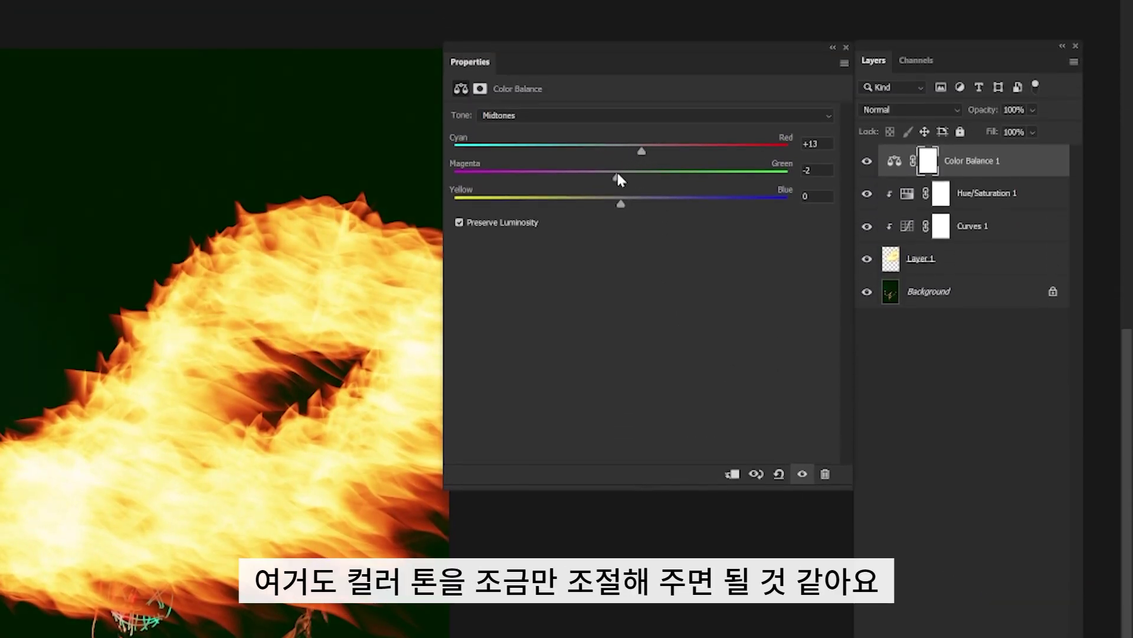
pyautogui.moveTo(620, 200); pyautogui.dragTo(652, 203)
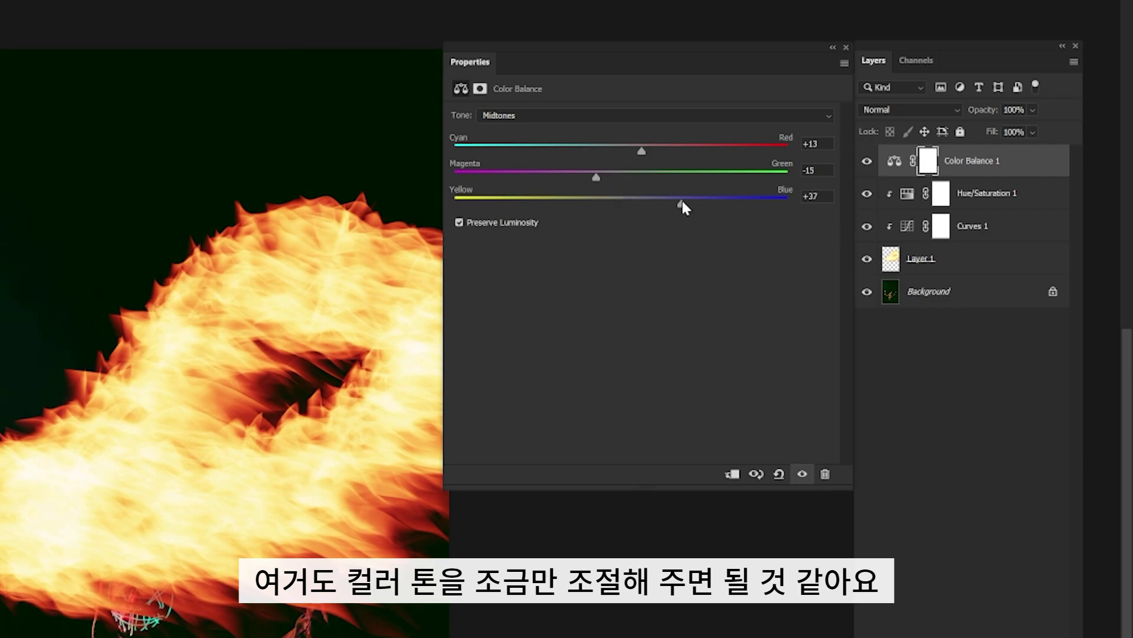
pyautogui.click(728, 476)
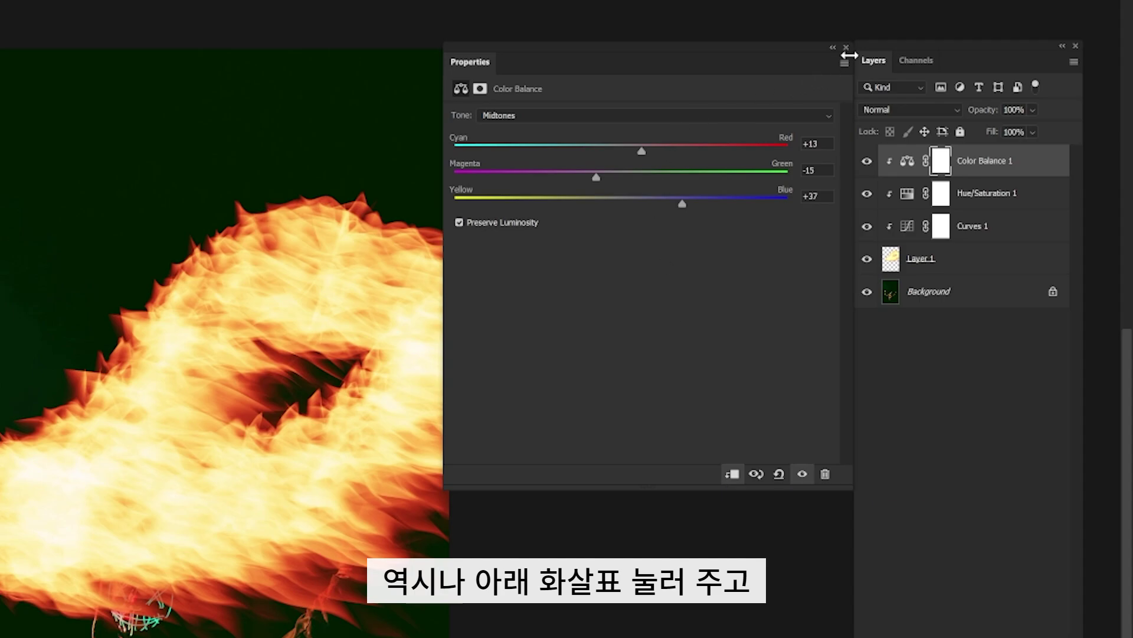